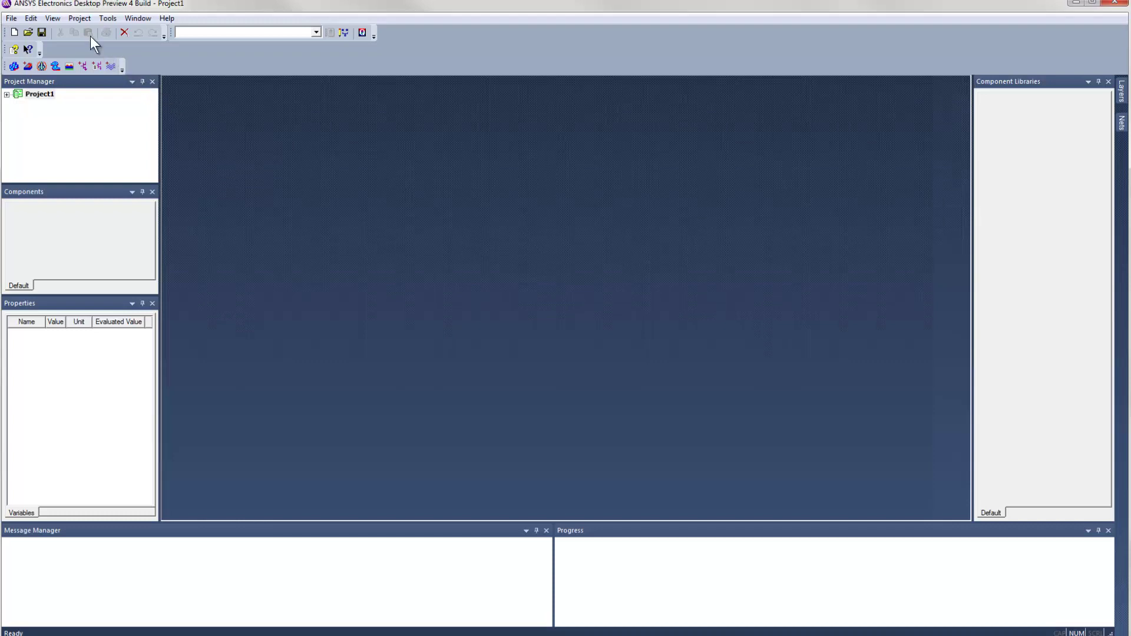
Add an HFSS design and a new 3D Layout design, EMDesign1, with no technology file to Project1
{"action": "left_click", "coordinate": [82, 19]}
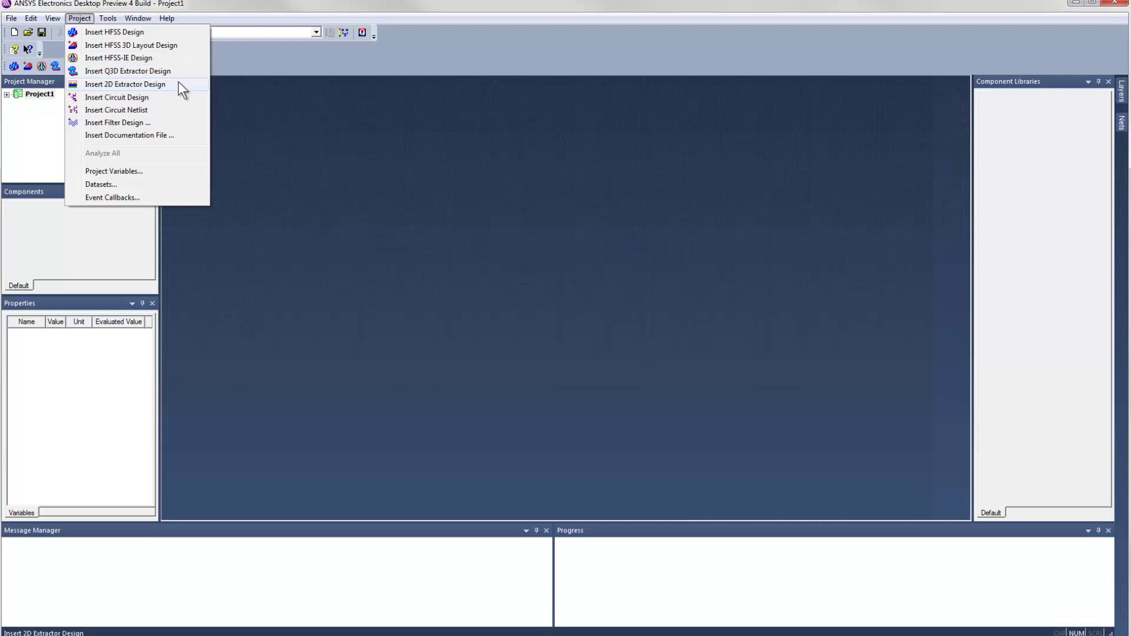
{"action": "left_click", "coordinate": [148, 34]}
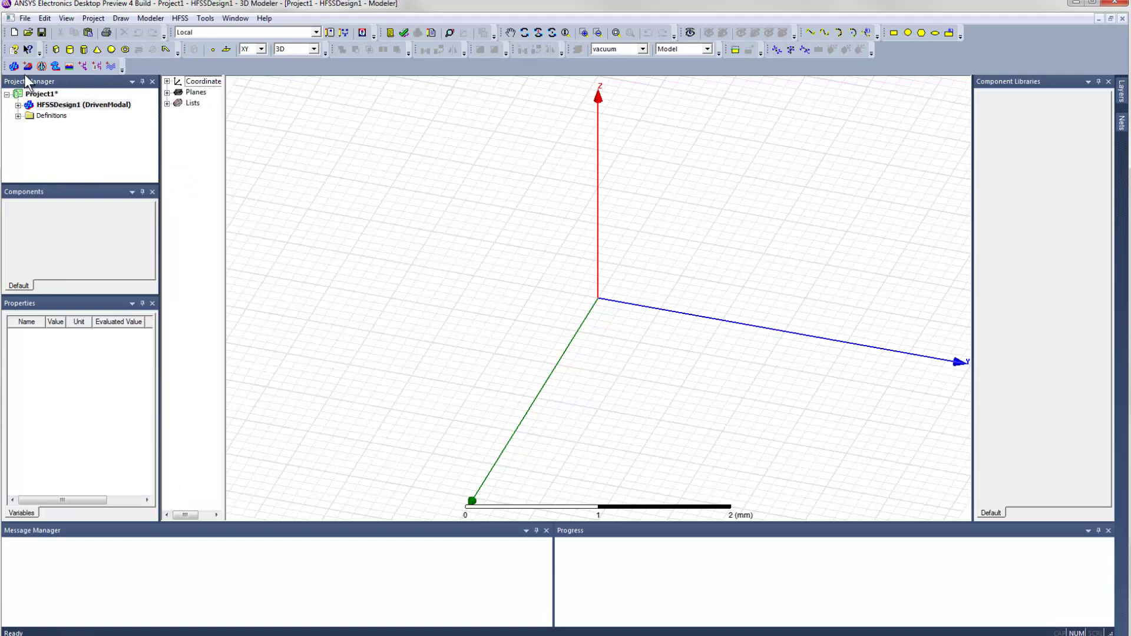
{"action": "left_click", "coordinate": [28, 66]}
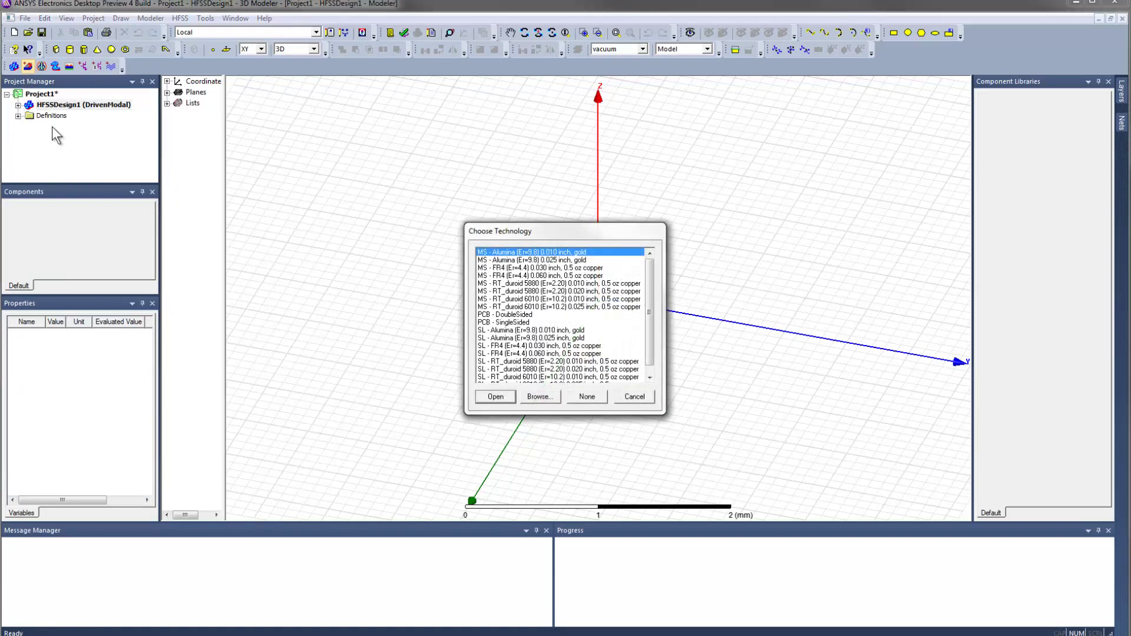
{"action": "left_click", "coordinate": [585, 396]}
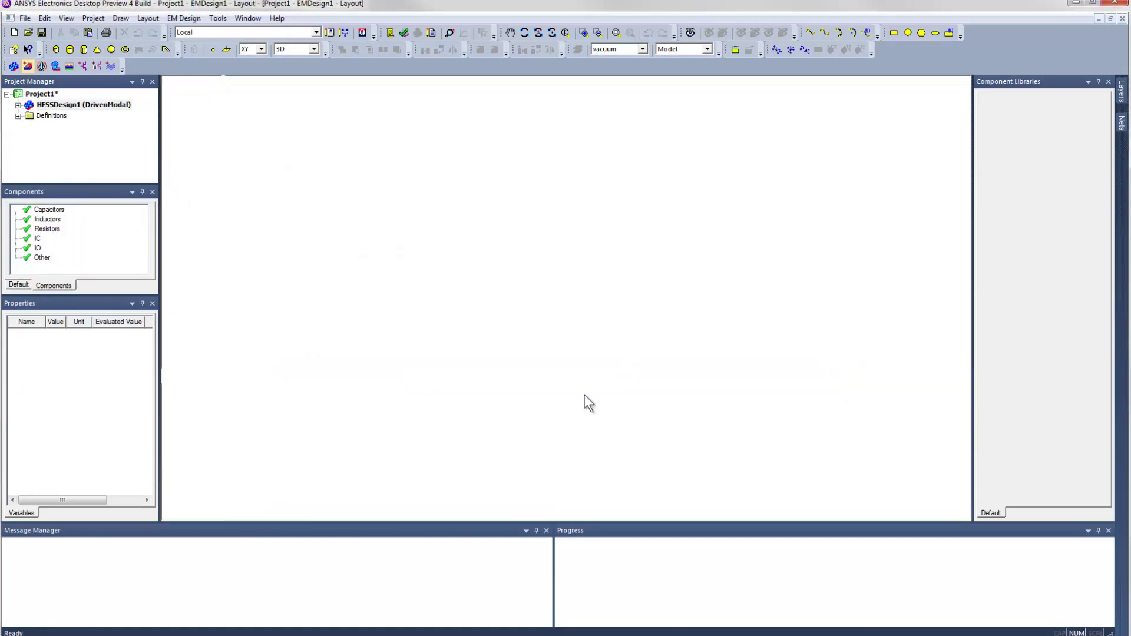
{"action": "left_click", "coordinate": [18, 105]}
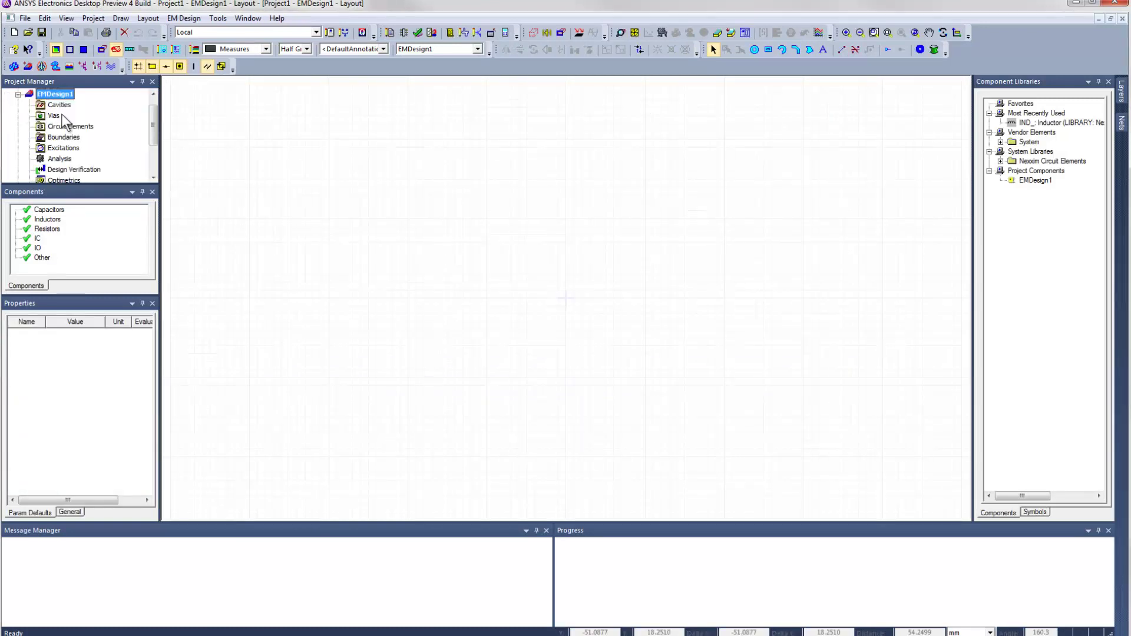
{"action": "left_click", "coordinate": [150, 96]}
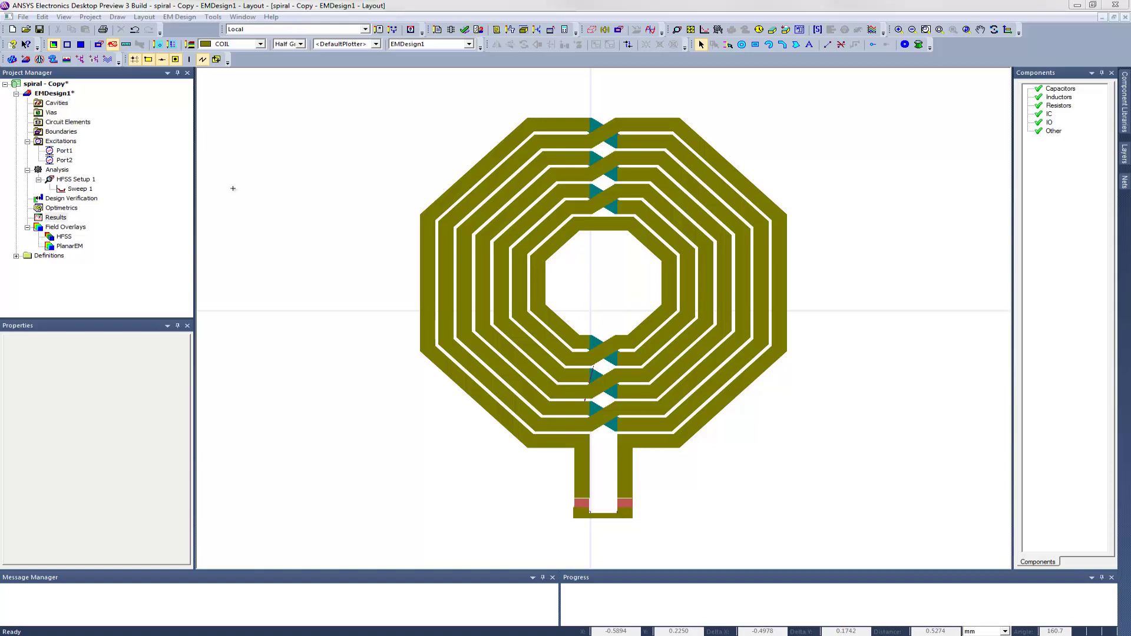
Add an HPC analysis configuration named Spiral_HPC, identifying the machine by UNC name \\servername
{"action": "left_click", "coordinate": [210, 18]}
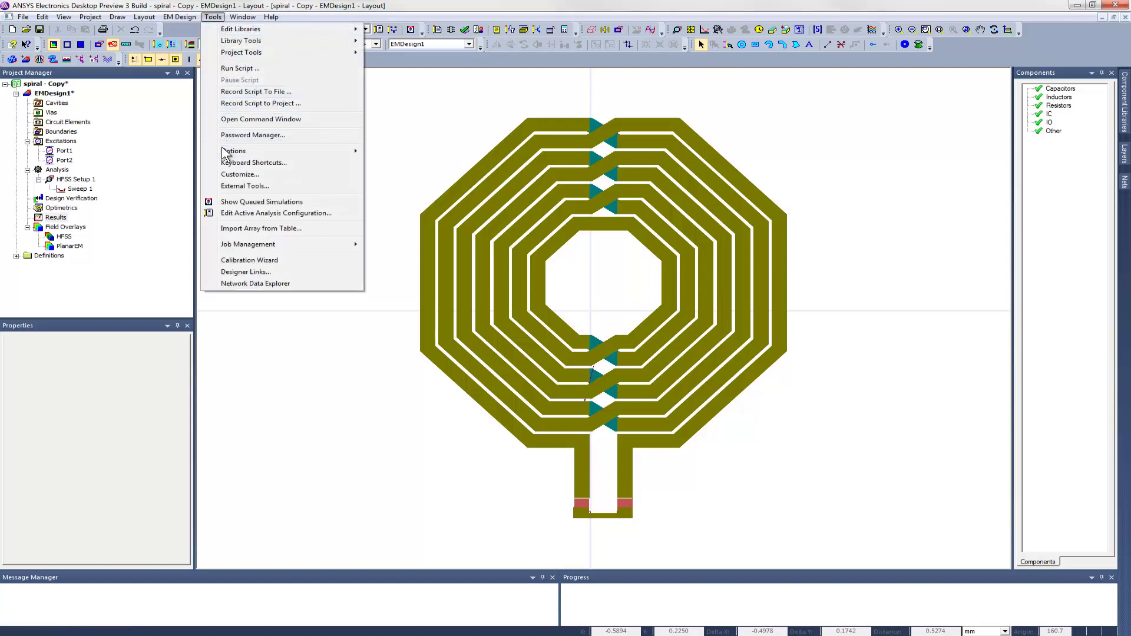
{"action": "mouse_move", "coordinate": [259, 153]}
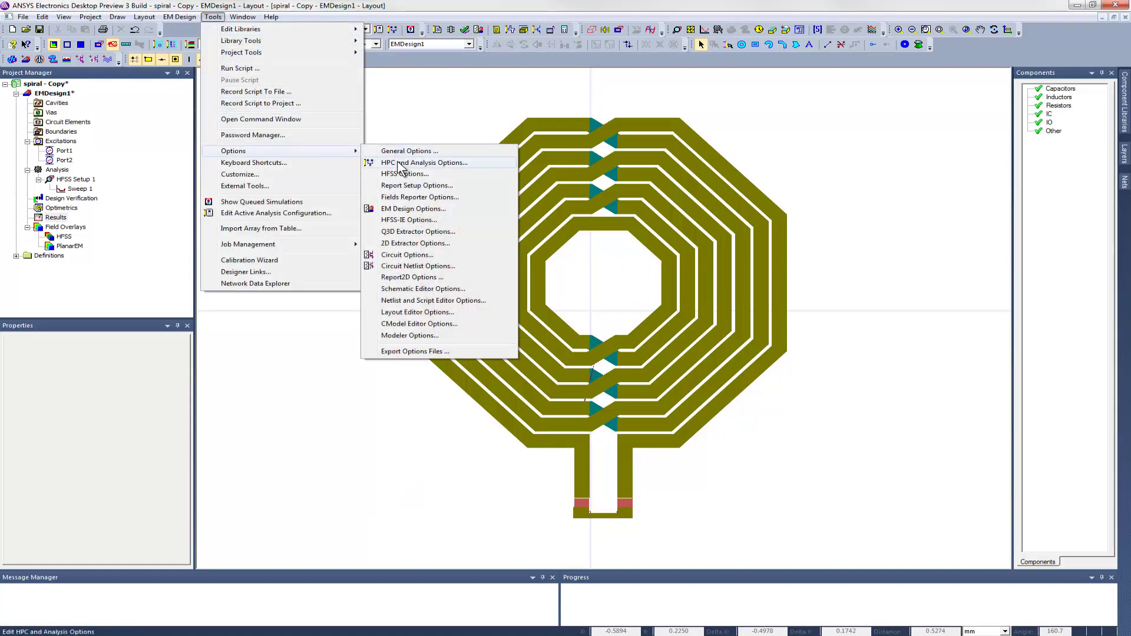
{"action": "left_click", "coordinate": [475, 164]}
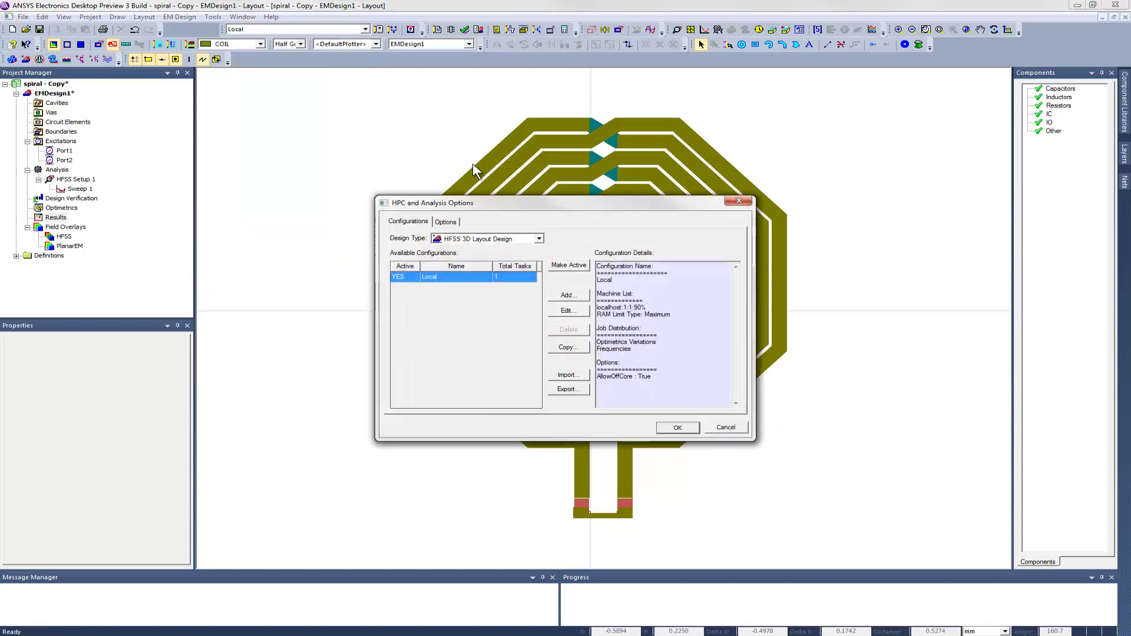
{"action": "left_click", "coordinate": [569, 296]}
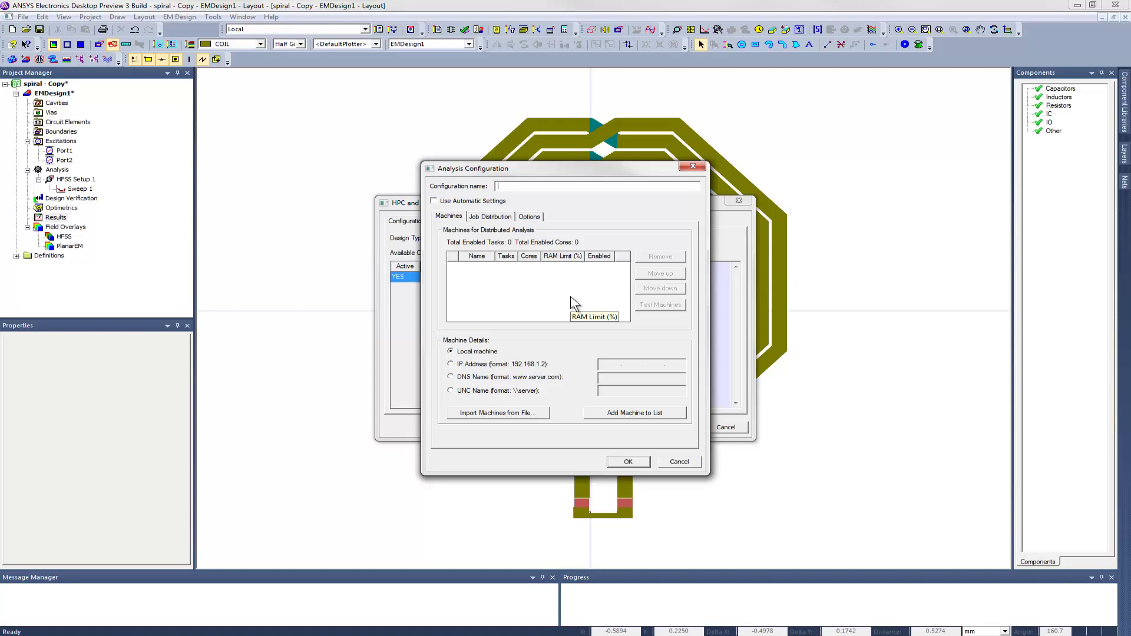
{"action": "type", "text": "Spiral_HPC"}
{"action": "left_click", "coordinate": [451, 377]}
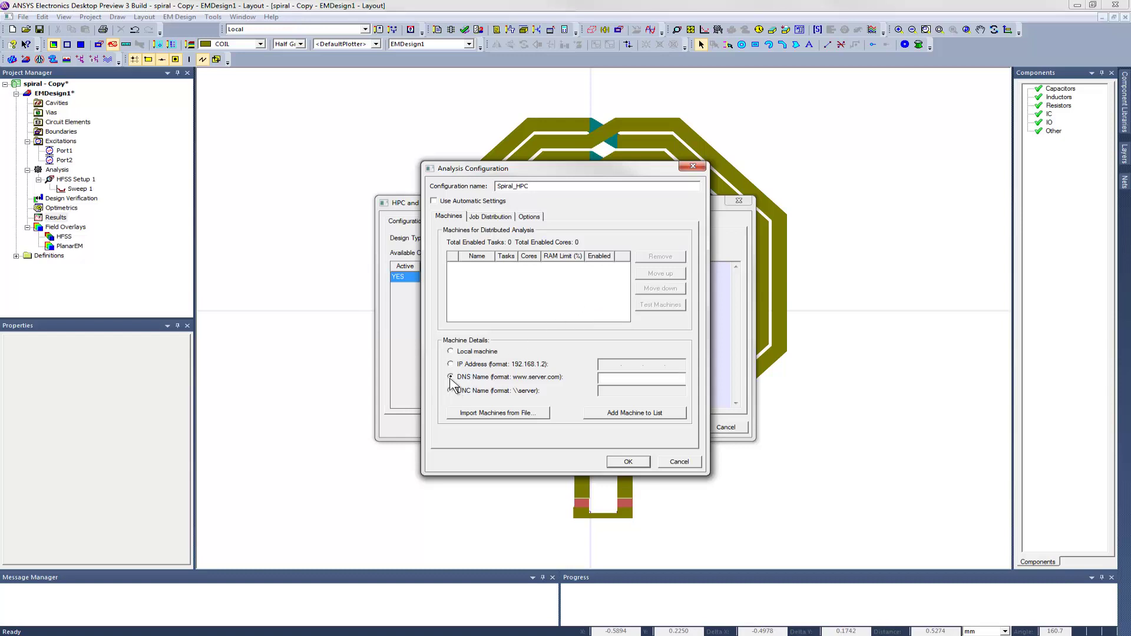
{"action": "left_click", "coordinate": [458, 392]}
{"action": "left_click", "coordinate": [644, 393]}
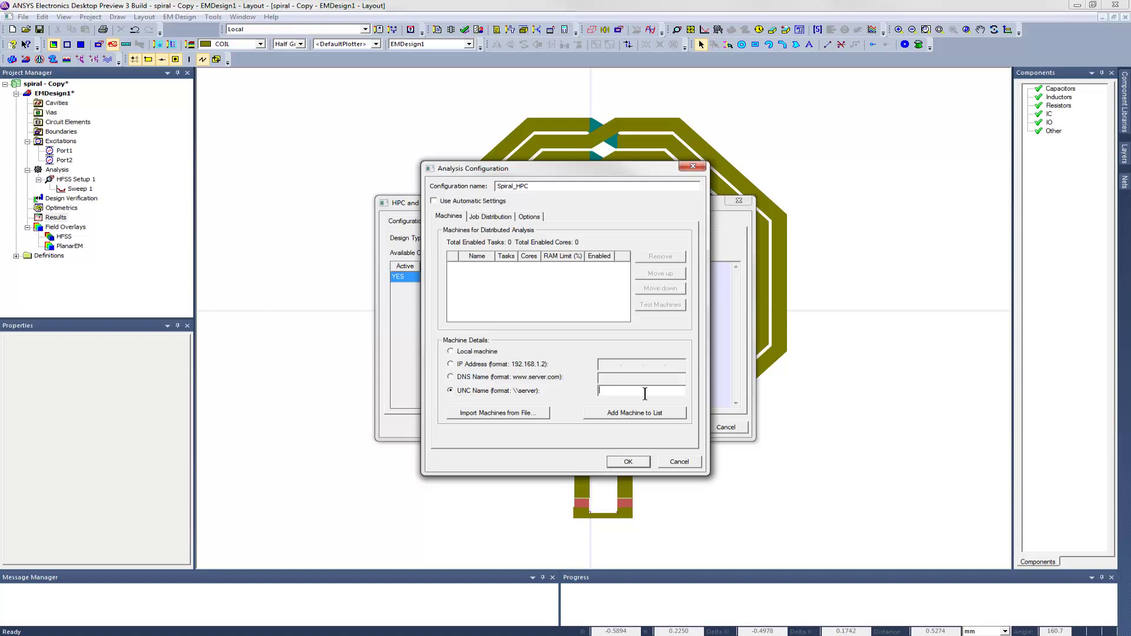
{"action": "type", "text": "\\\\"}
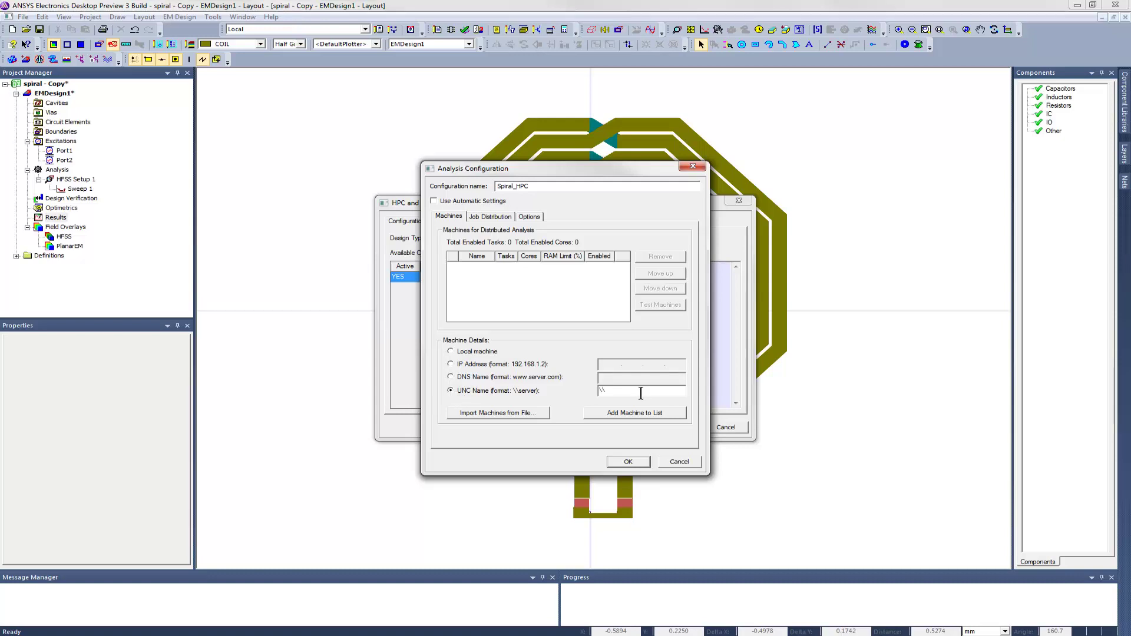
{"action": "type", "text": "servername"}
Add the server to the machine list with 4 tasks and 8 cores
{"action": "left_click", "coordinate": [638, 414]}
{"action": "left_click", "coordinate": [509, 267]}
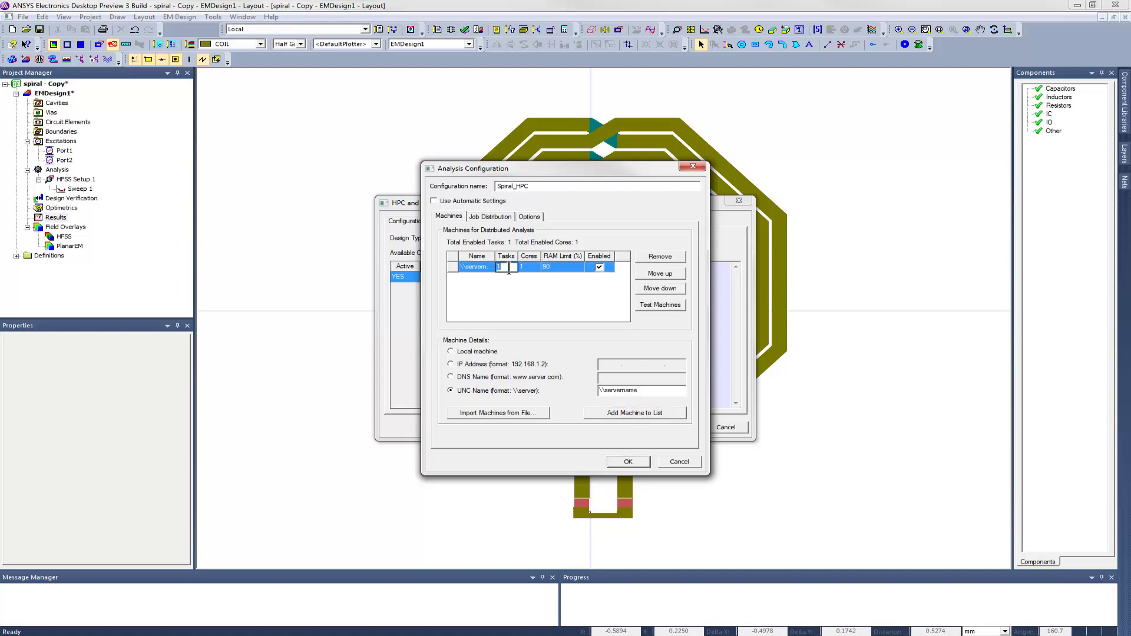
{"action": "type", "text": "4"}
{"action": "left_click", "coordinate": [523, 268]}
{"action": "type", "text": "8"}
{"action": "left_click", "coordinate": [543, 287]}
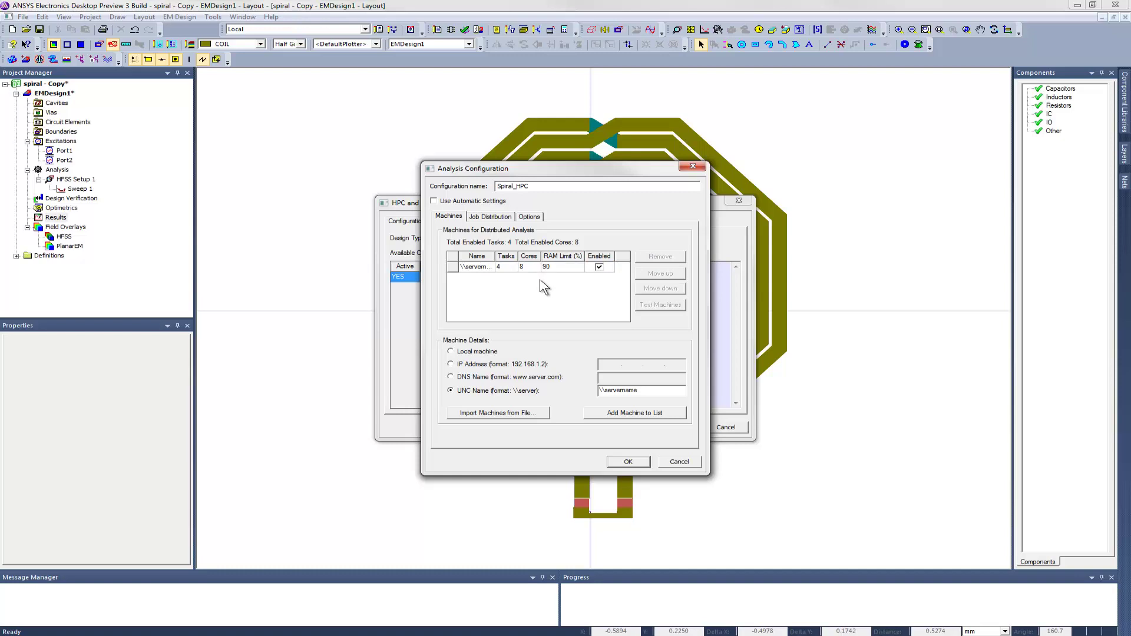
Save Spiral_HPC, set it as the active configuration, and apply the HPC options
{"action": "left_click", "coordinate": [628, 461]}
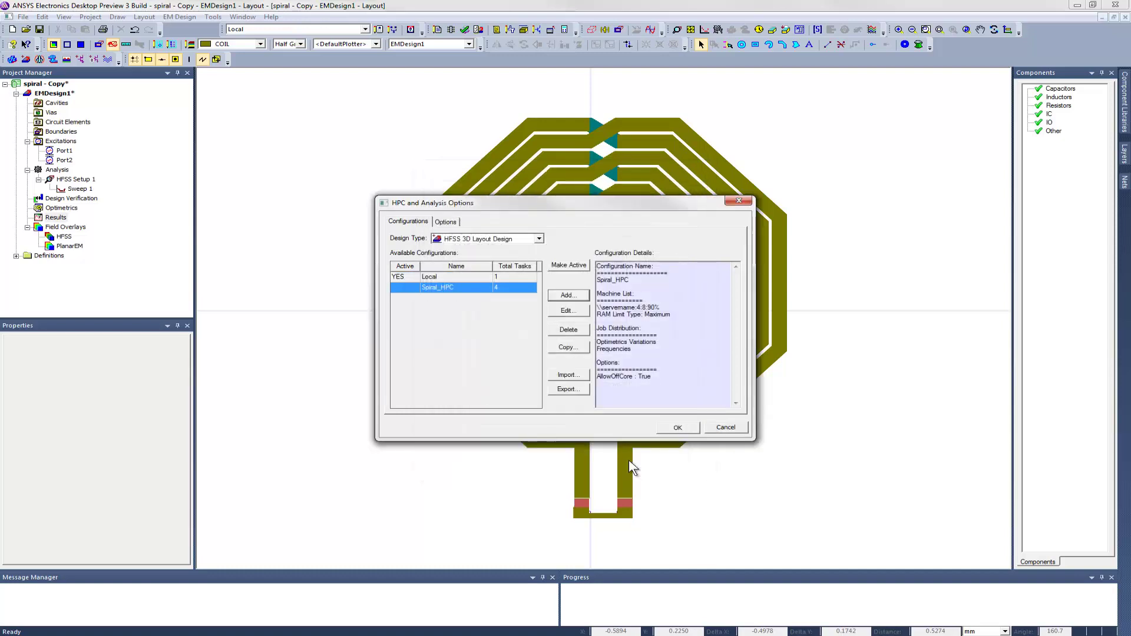
{"action": "left_click", "coordinate": [416, 290]}
{"action": "left_click", "coordinate": [420, 300]}
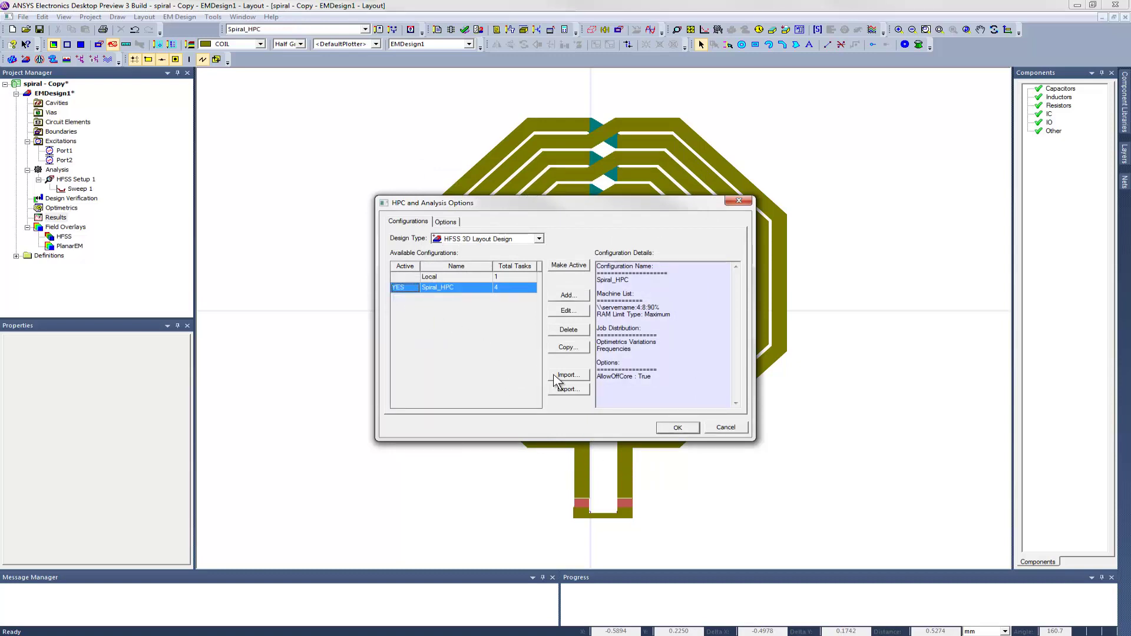
{"action": "left_click", "coordinate": [670, 427]}
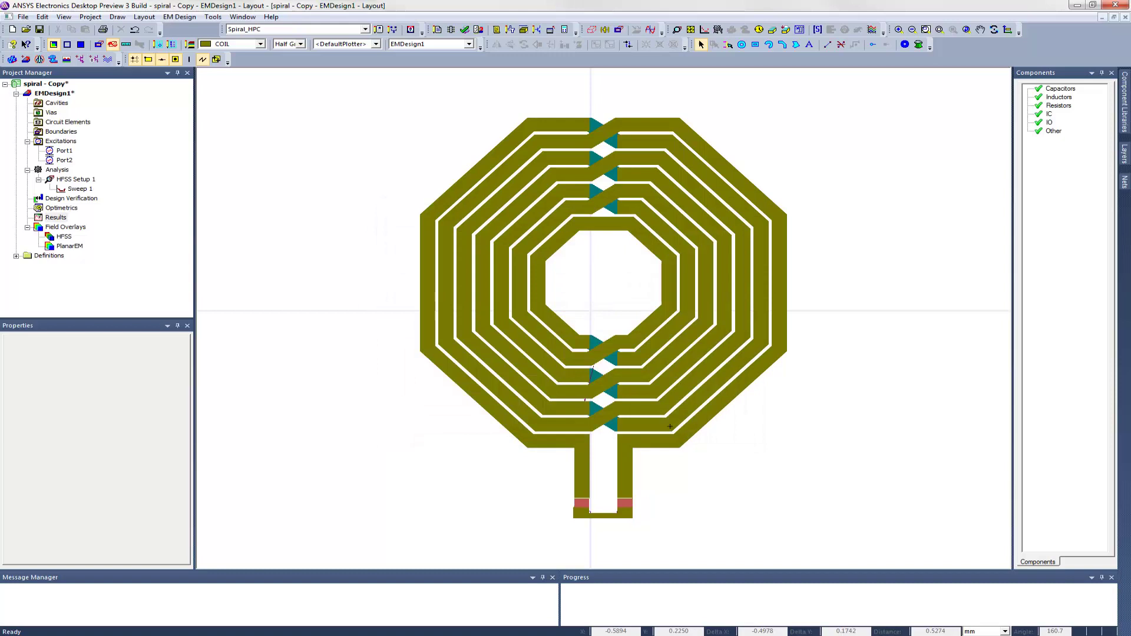
Create a rectangular plot under Results with output variables L and Q from HFSS Setup 1 : Sweep 1
{"action": "left_click", "coordinate": [57, 217]}
{"action": "right_click", "coordinate": [59, 216]}
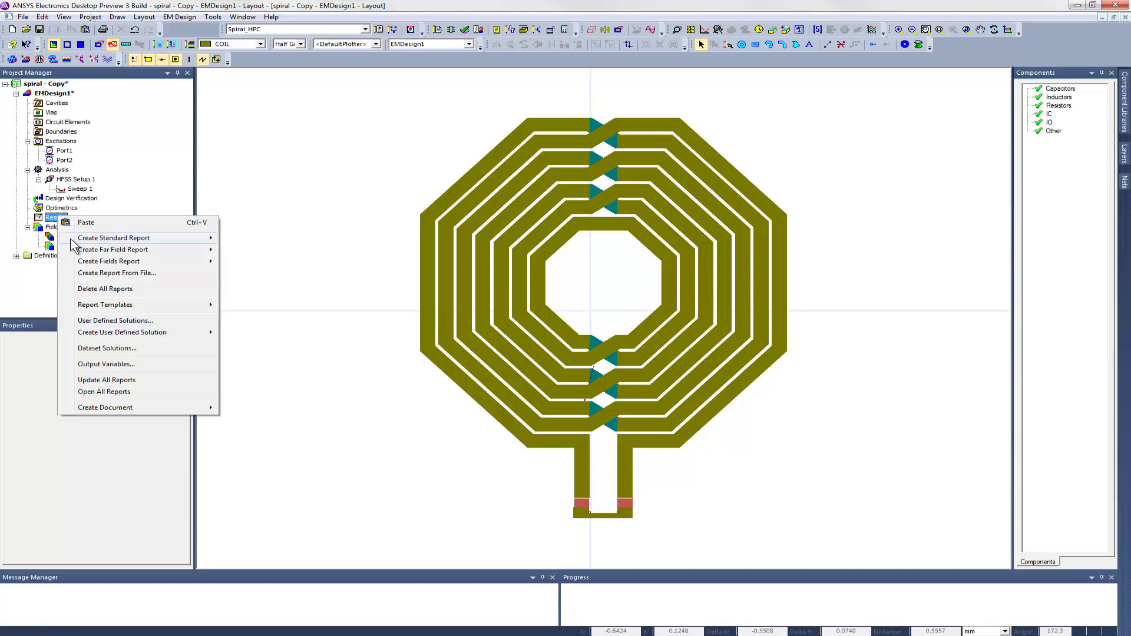
{"action": "mouse_move", "coordinate": [82, 242]}
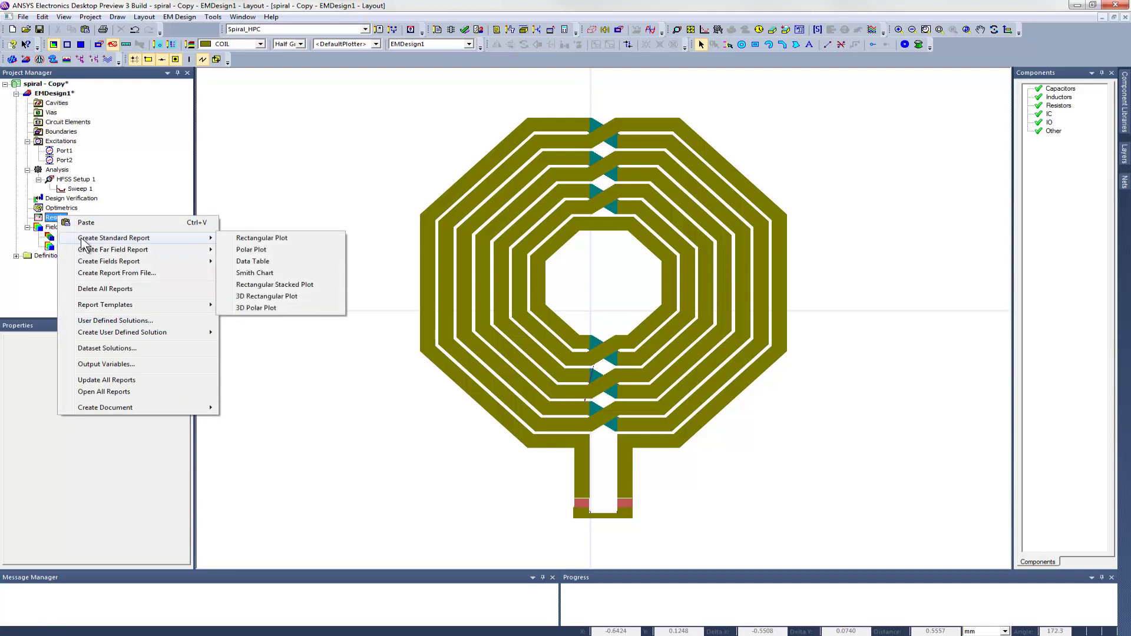
{"action": "left_click", "coordinate": [288, 238]}
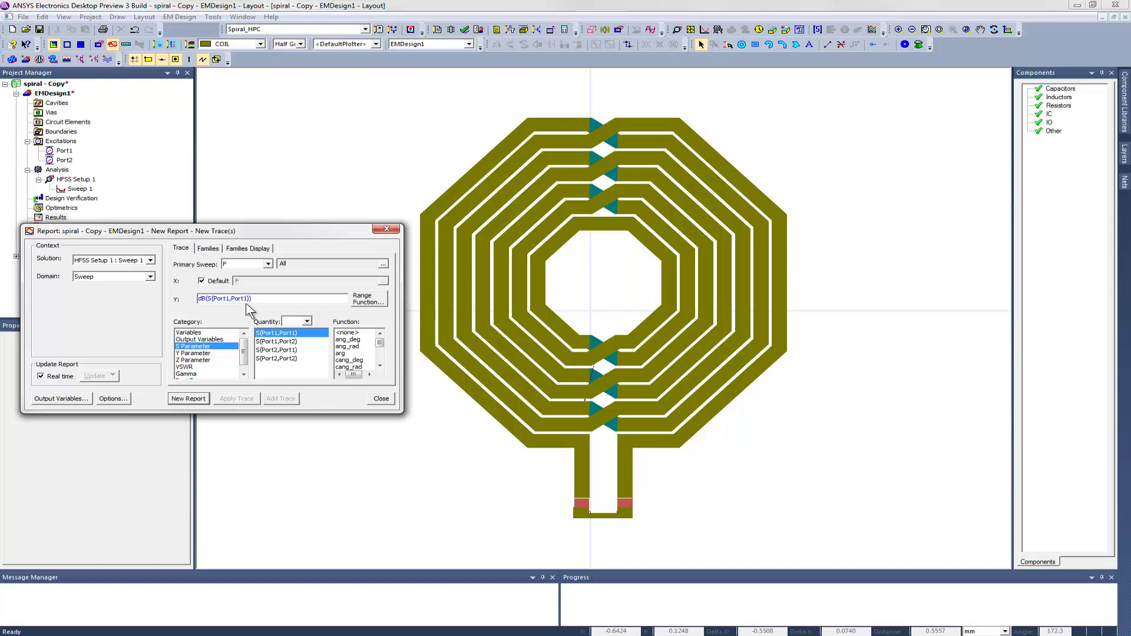
{"action": "left_click", "coordinate": [224, 340]}
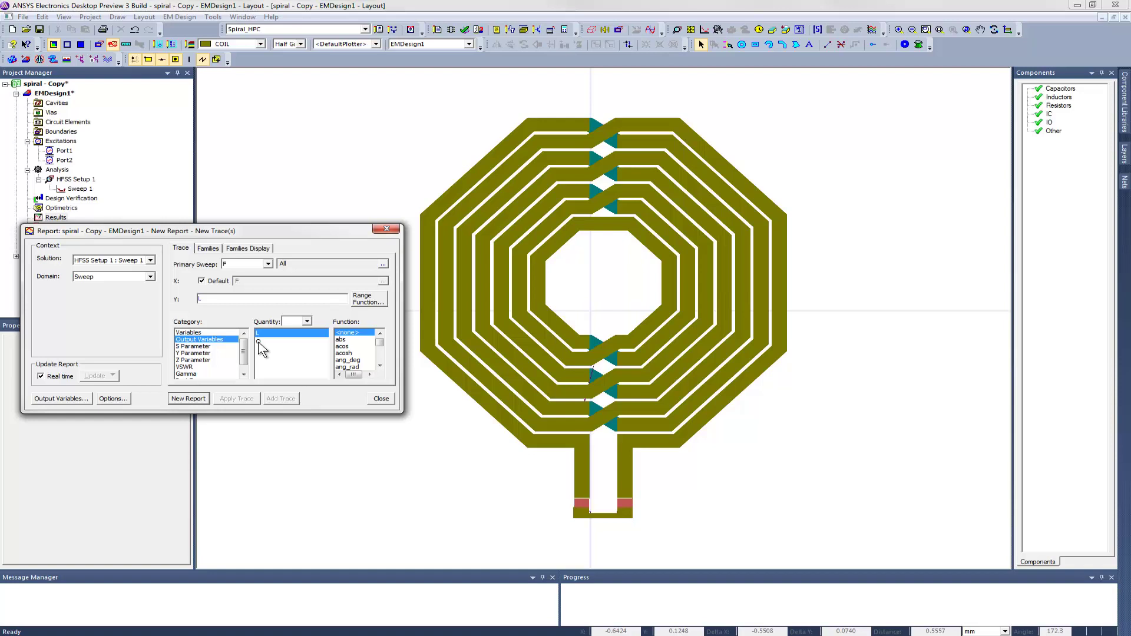
{"action": "left_click", "coordinate": [259, 342], "text": "ctrl"}
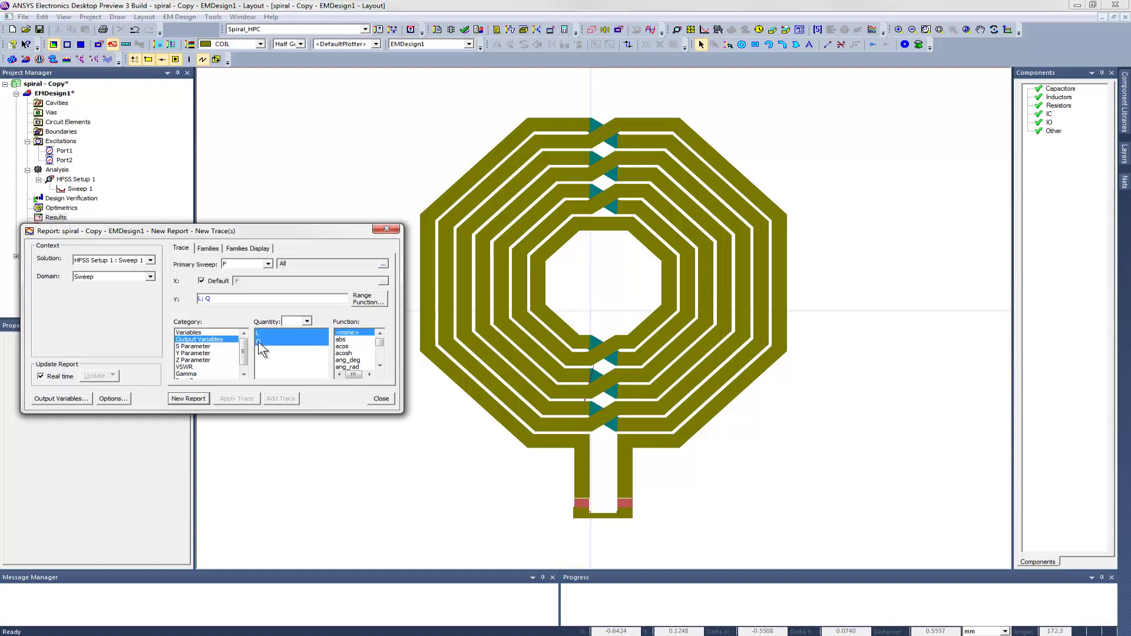
{"action": "left_click", "coordinate": [191, 400]}
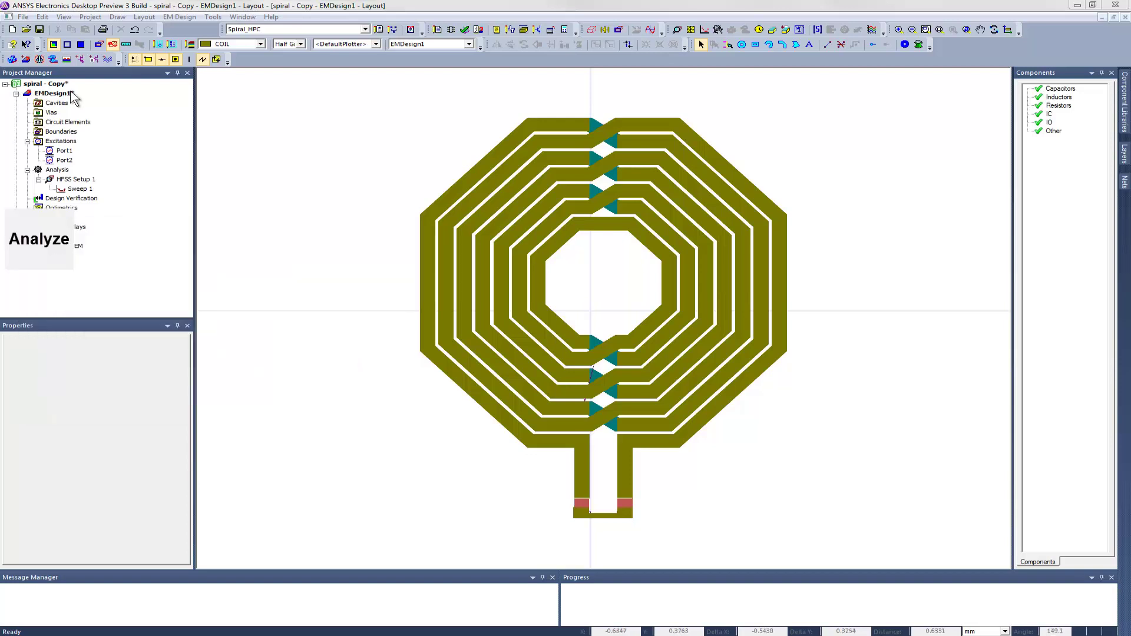
Run Analyze on the EMDesign1 design
{"action": "left_click", "coordinate": [53, 93]}
{"action": "right_click", "coordinate": [70, 95]}
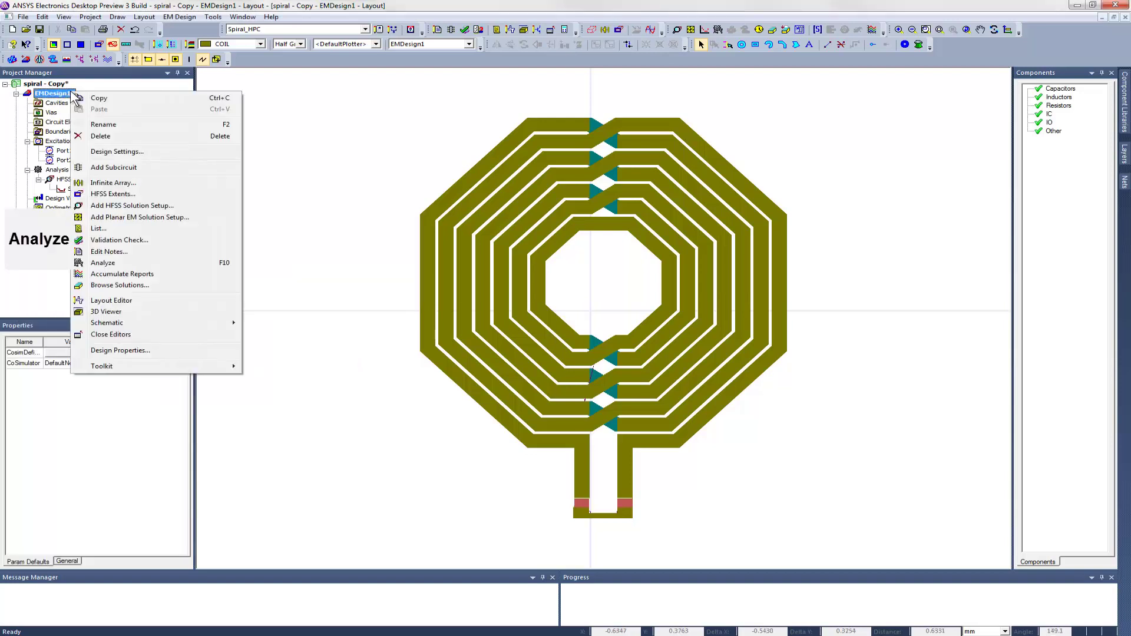
{"action": "left_click", "coordinate": [130, 263]}
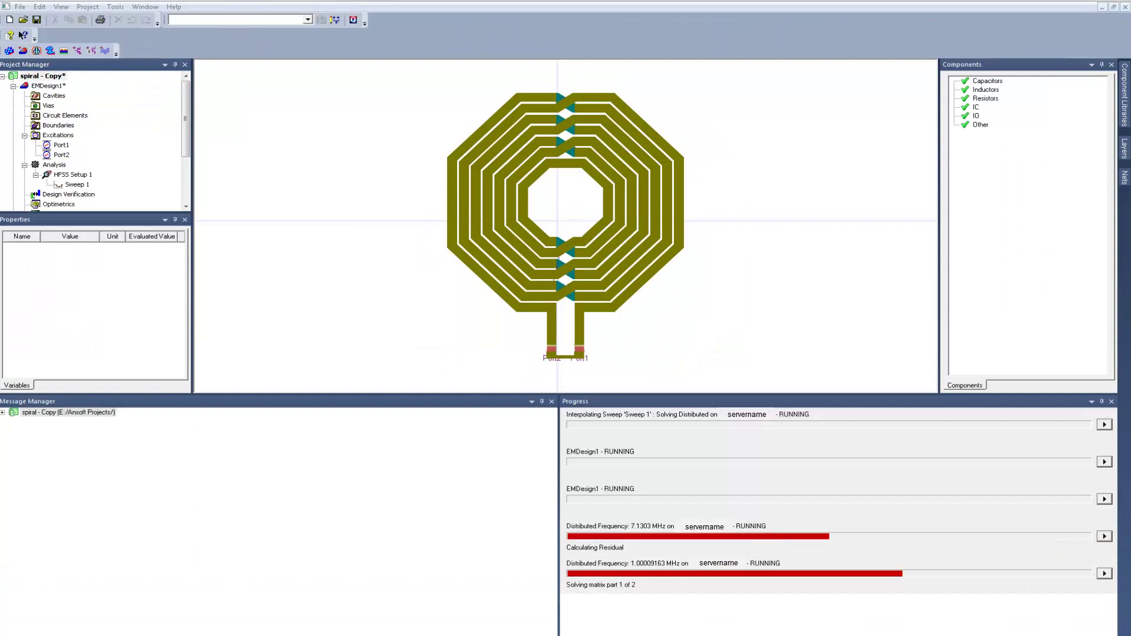